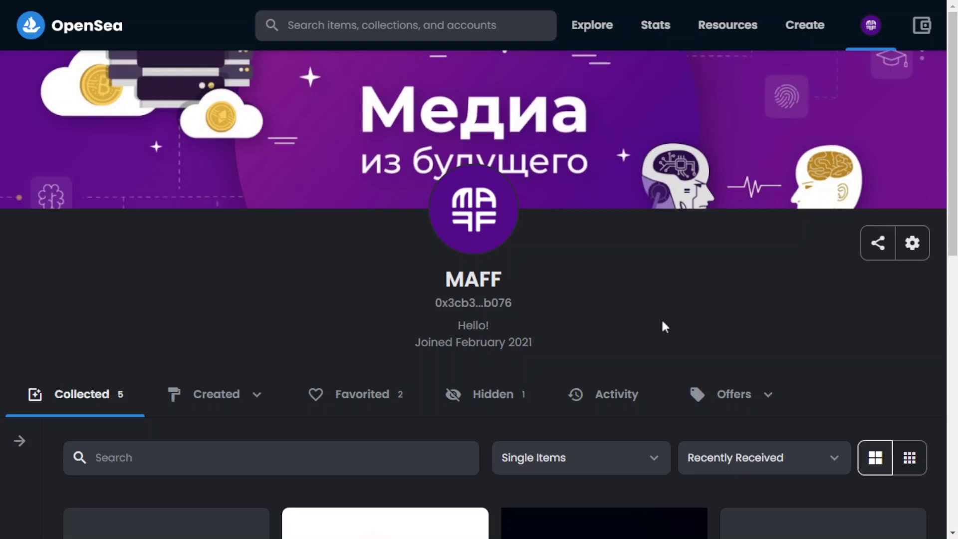
Open the Somnium first travel item from the collected items, view its image enlarged and close the enlarged view.
{"action": "scroll", "coordinate": [662, 344], "scroll_direction": "down", "scroll_amount": 4}
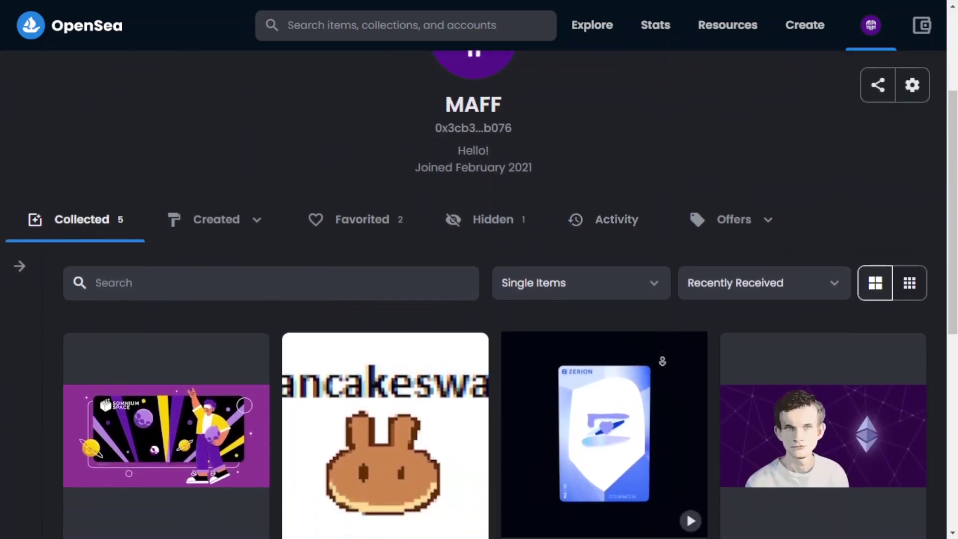
{"action": "scroll", "coordinate": [662, 361], "scroll_direction": "down", "scroll_amount": 5}
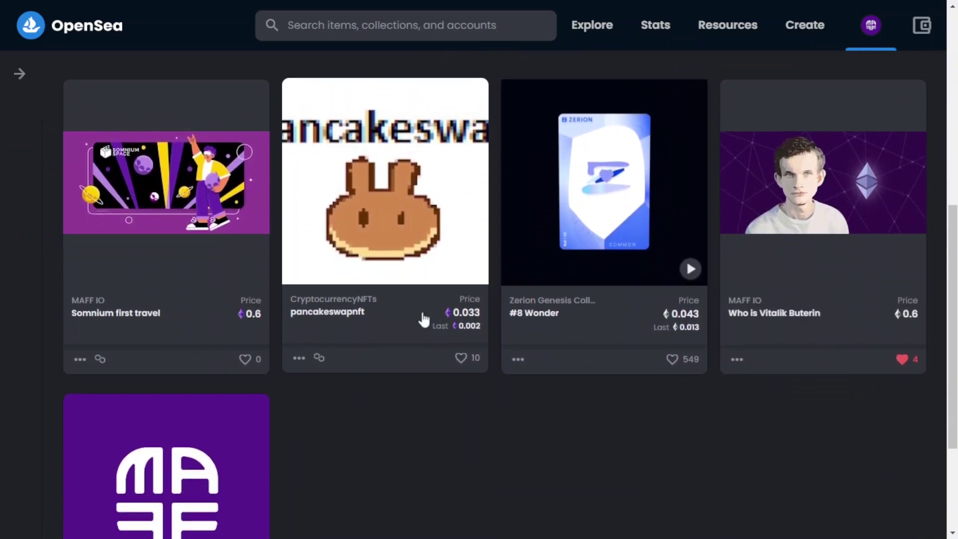
{"action": "left_click", "coordinate": [219, 272]}
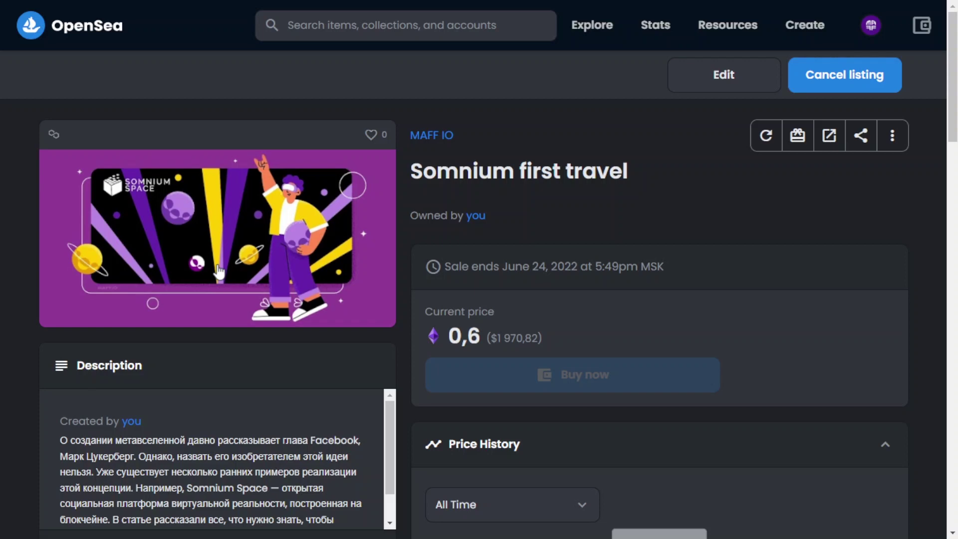
{"action": "left_click", "coordinate": [219, 272]}
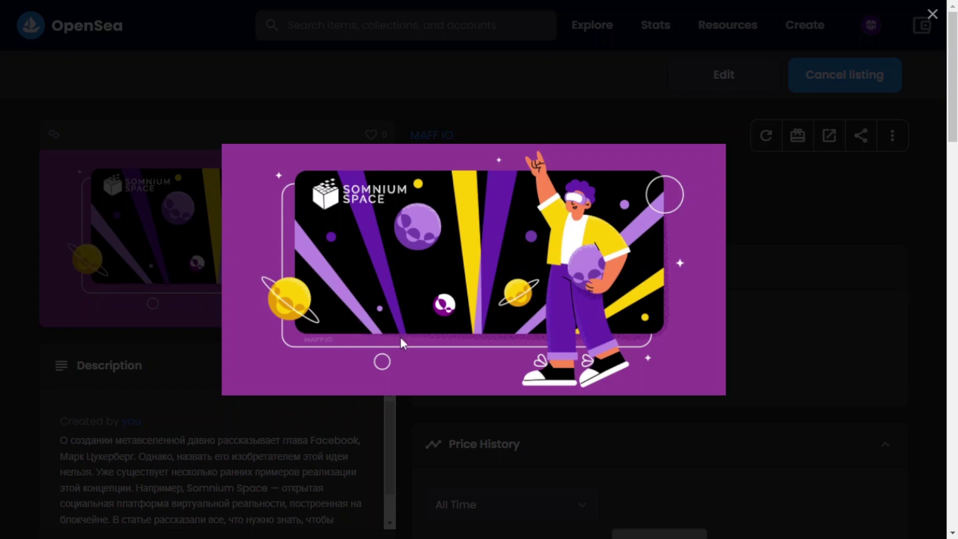
{"action": "left_click", "coordinate": [930, 15]}
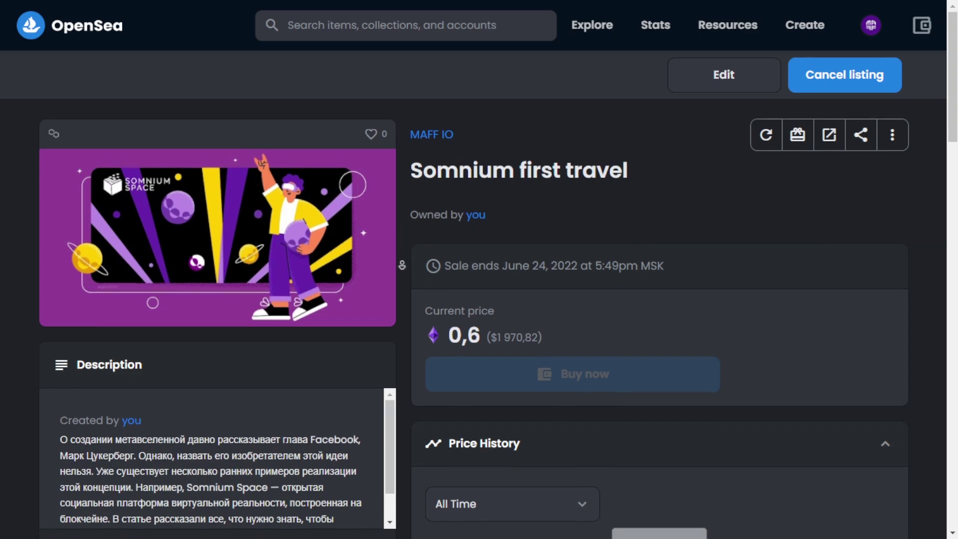
Expand the item's Details section and highlight its Metadata row to check the metadata status.
{"action": "scroll", "coordinate": [406, 235], "scroll_direction": "down", "scroll_amount": 7}
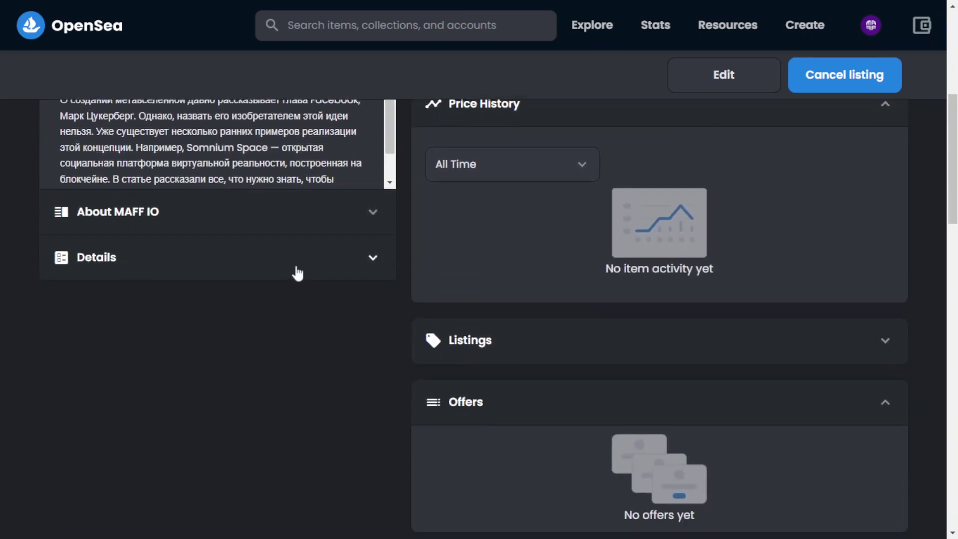
{"action": "left_click", "coordinate": [297, 273]}
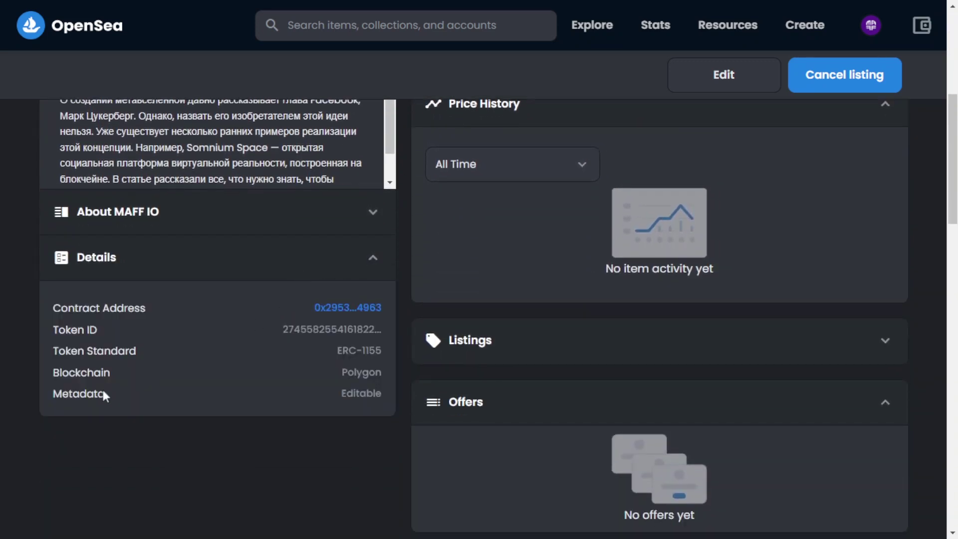
{"action": "left_click_drag", "start_coordinate": [54, 395], "coordinate": [386, 397]}
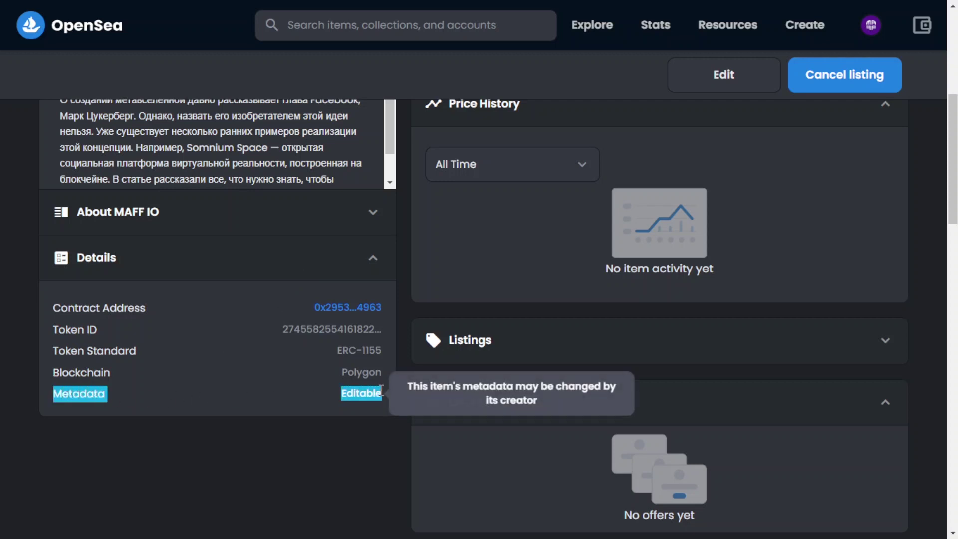
{"action": "mouse_move", "coordinate": [383, 391]}
{"action": "left_click", "coordinate": [382, 390]}
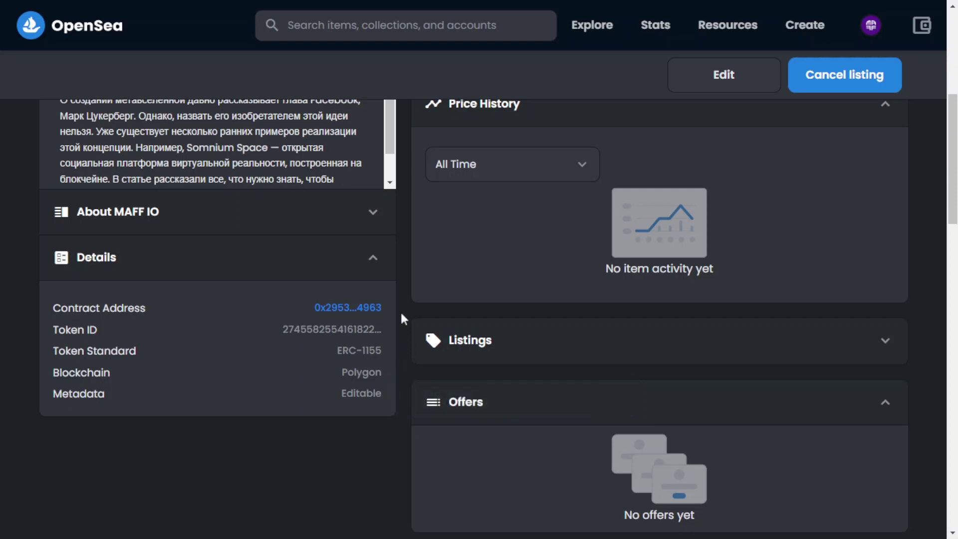
{"action": "scroll", "coordinate": [400, 300], "scroll_direction": "up", "scroll_amount": 7}
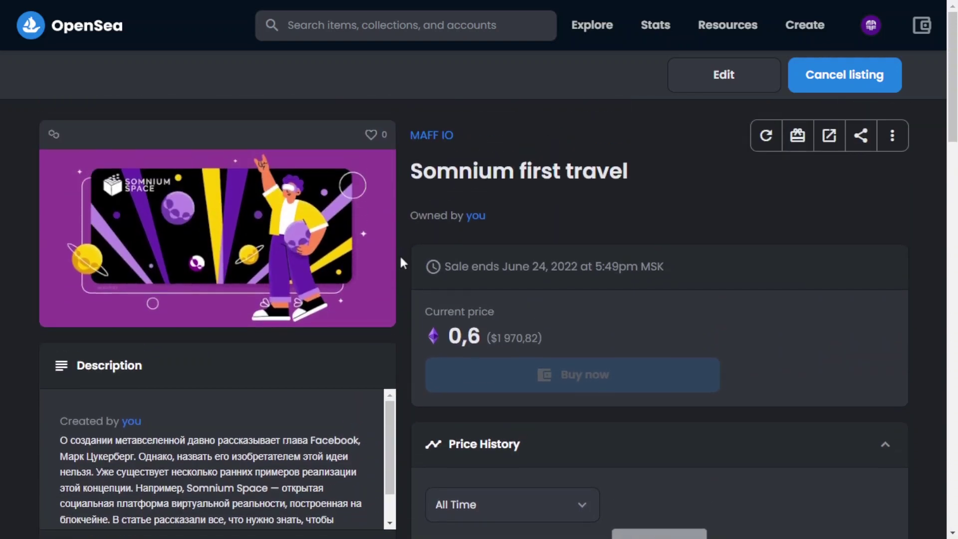
Edit the Somnium first travel item, delete all description text after the first sentence, and submit the changes.
{"action": "left_click", "coordinate": [727, 84]}
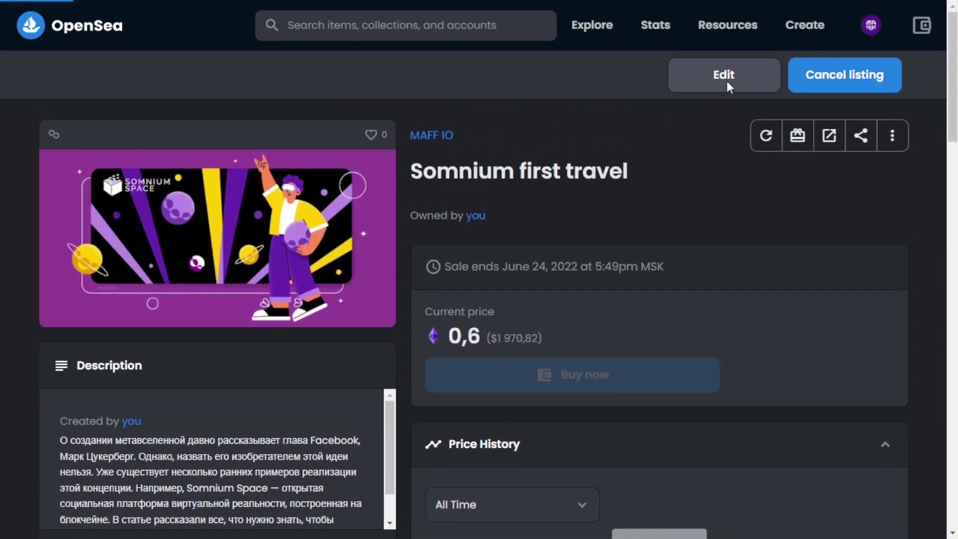
{"action": "scroll", "coordinate": [666, 112], "scroll_direction": "down", "scroll_amount": 4}
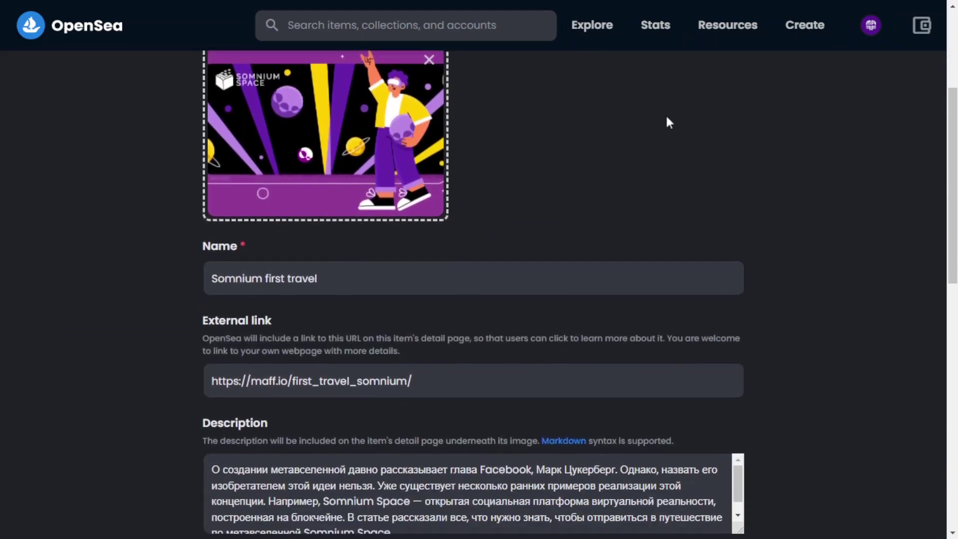
{"action": "scroll", "coordinate": [669, 122], "scroll_direction": "down", "scroll_amount": 1}
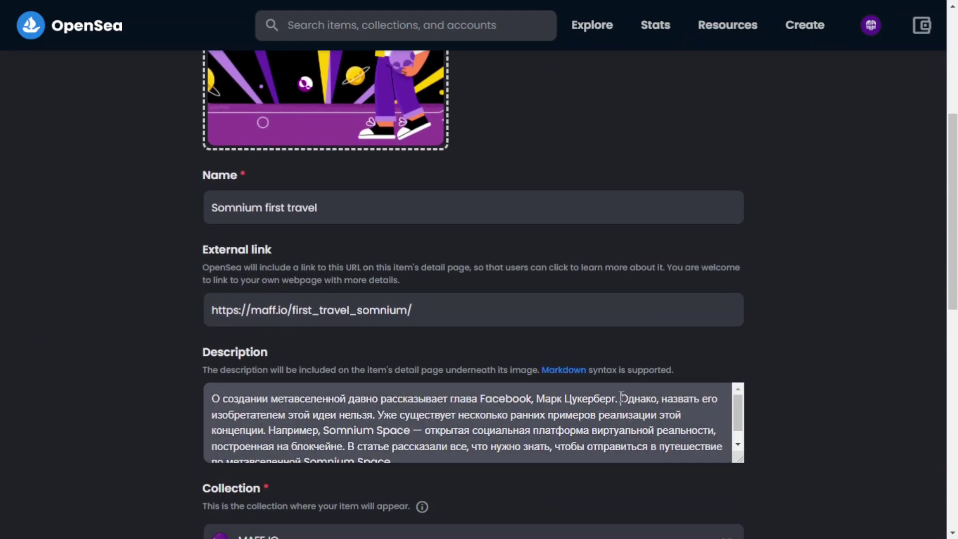
{"action": "left_click_drag", "start_coordinate": [621, 397], "coordinate": [653, 506]}
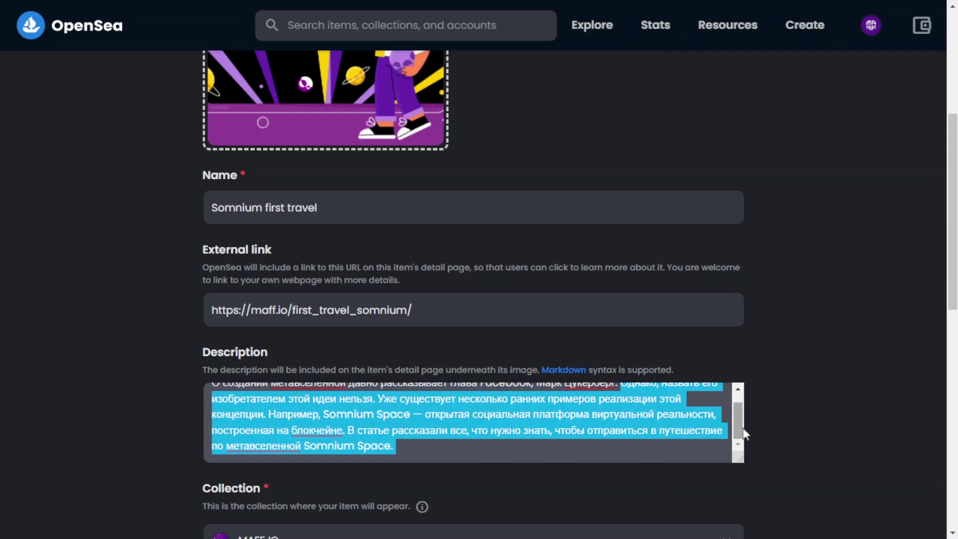
{"action": "key", "text": "BackSpace"}
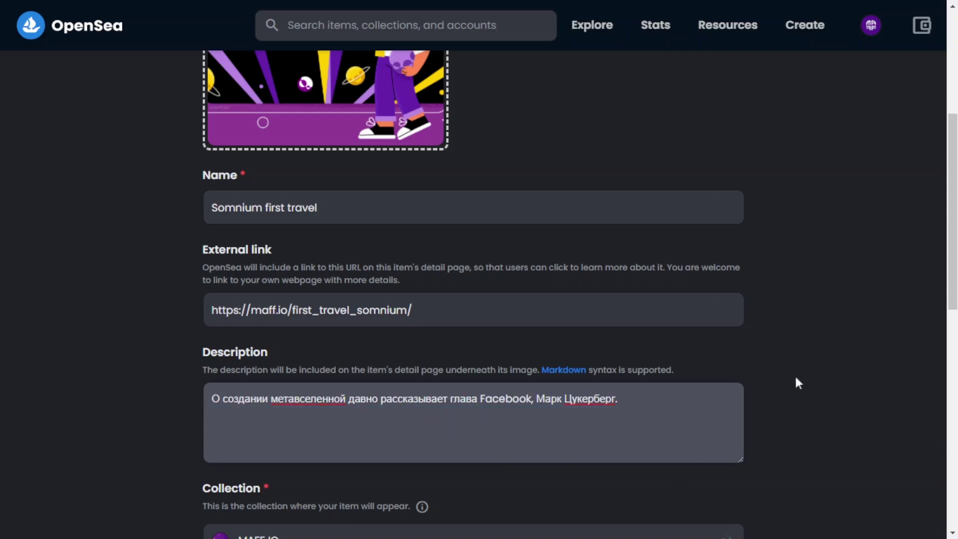
{"action": "scroll", "coordinate": [794, 374], "scroll_direction": "down", "scroll_amount": 4}
{"action": "scroll", "coordinate": [788, 372], "scroll_direction": "down", "scroll_amount": 7}
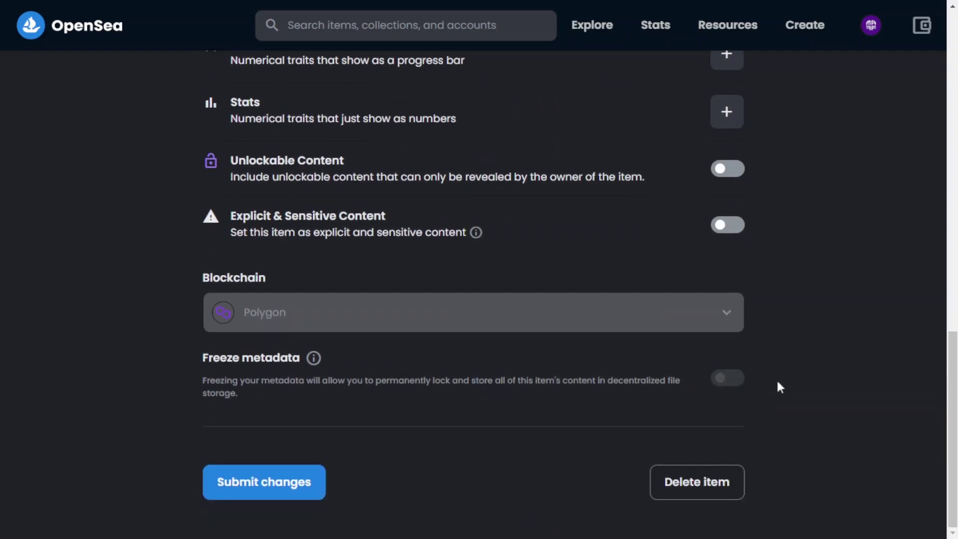
{"action": "left_click", "coordinate": [267, 479]}
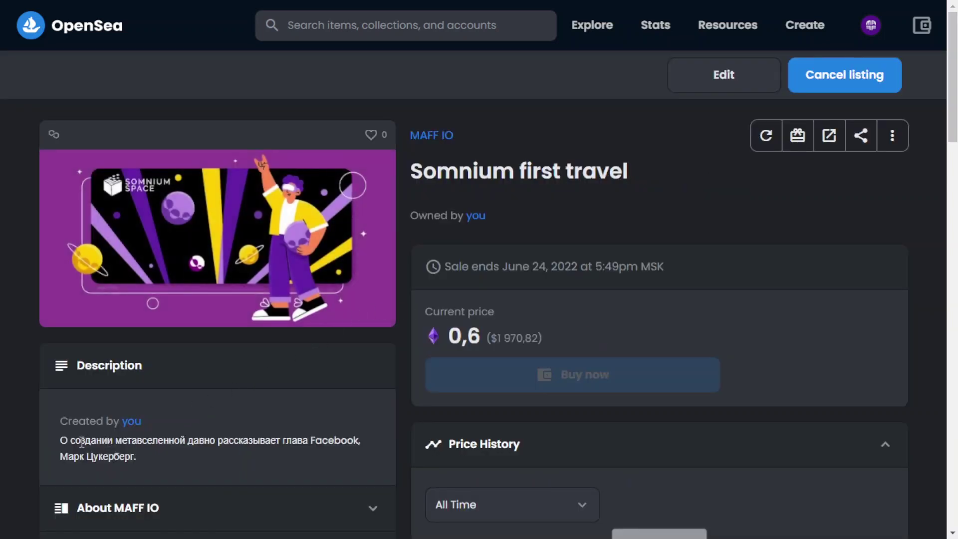
Review the item's updated description and expand the Details section to check its metadata status again.
{"action": "left_click_drag", "start_coordinate": [81, 441], "coordinate": [140, 456]}
{"action": "left_click", "coordinate": [142, 460]}
{"action": "scroll", "coordinate": [203, 445], "scroll_direction": "down", "scroll_amount": 3}
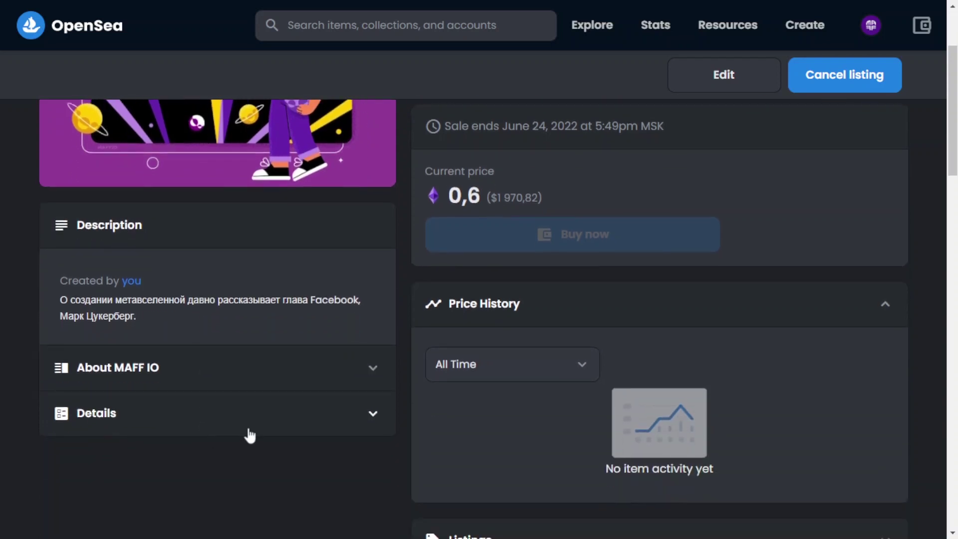
{"action": "left_click", "coordinate": [290, 427]}
{"action": "scroll", "coordinate": [288, 430], "scroll_direction": "down", "scroll_amount": 1}
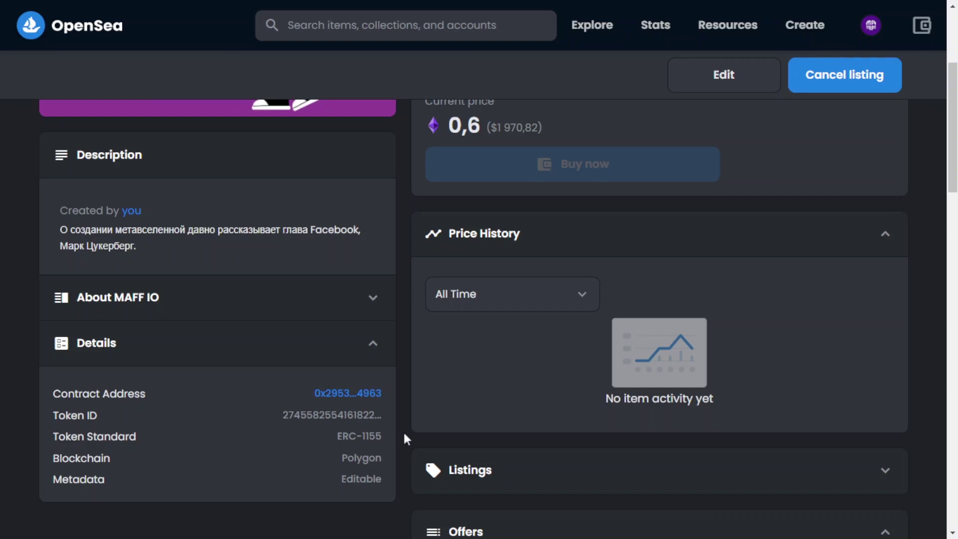
Open the featured item #7542 from the home page and check the Metadata row in its Details section.
{"action": "left_click", "coordinate": [77, 29]}
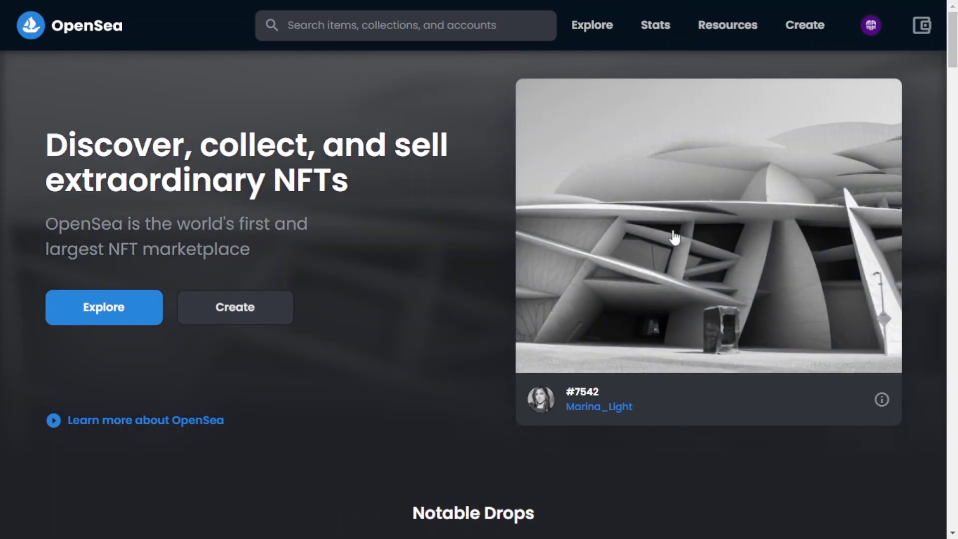
{"action": "left_click", "coordinate": [674, 238]}
{"action": "scroll", "coordinate": [649, 240], "scroll_direction": "down", "scroll_amount": 3}
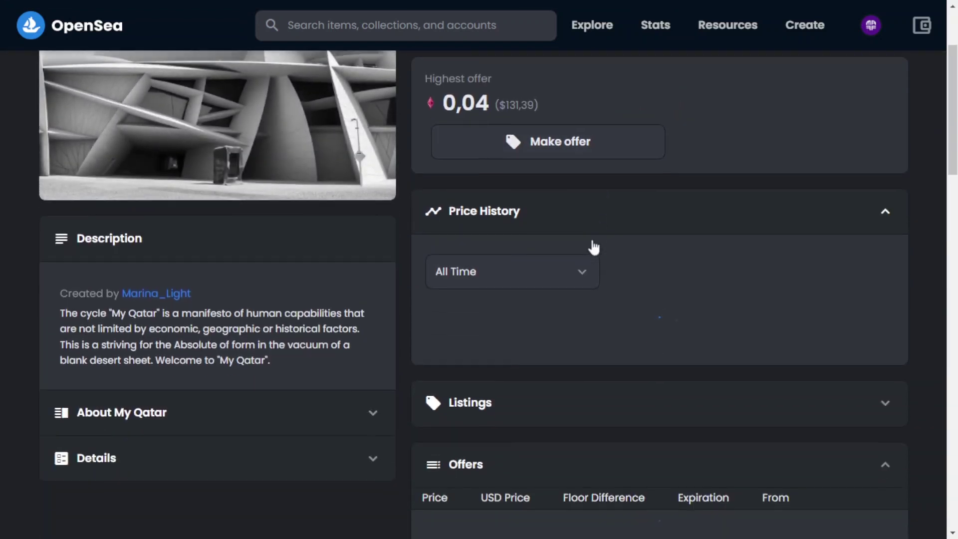
{"action": "scroll", "coordinate": [594, 247], "scroll_direction": "down", "scroll_amount": 3}
{"action": "left_click", "coordinate": [373, 320]}
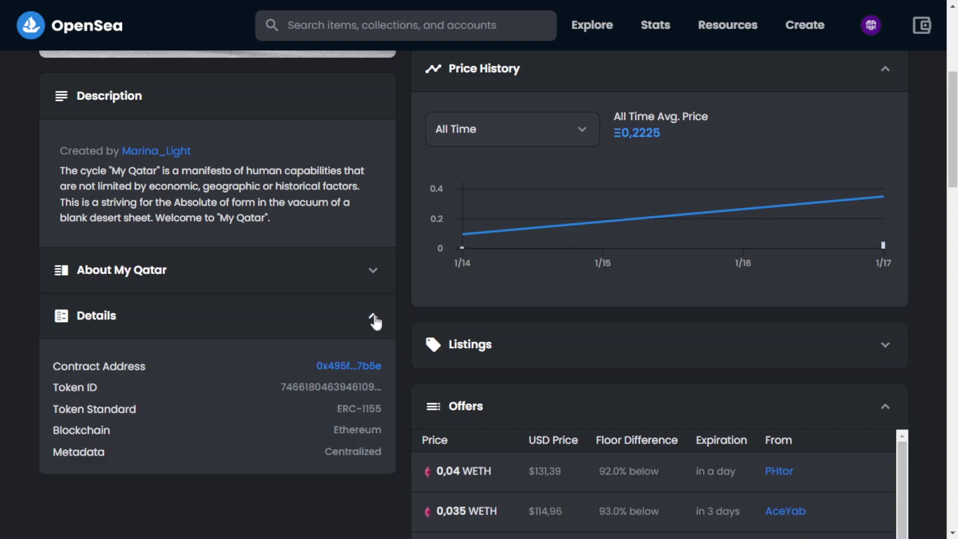
{"action": "left_click_drag", "start_coordinate": [382, 452], "coordinate": [55, 452]}
{"action": "left_click", "coordinate": [372, 454]}
{"action": "scroll", "coordinate": [439, 434], "scroll_direction": "up", "scroll_amount": 3}
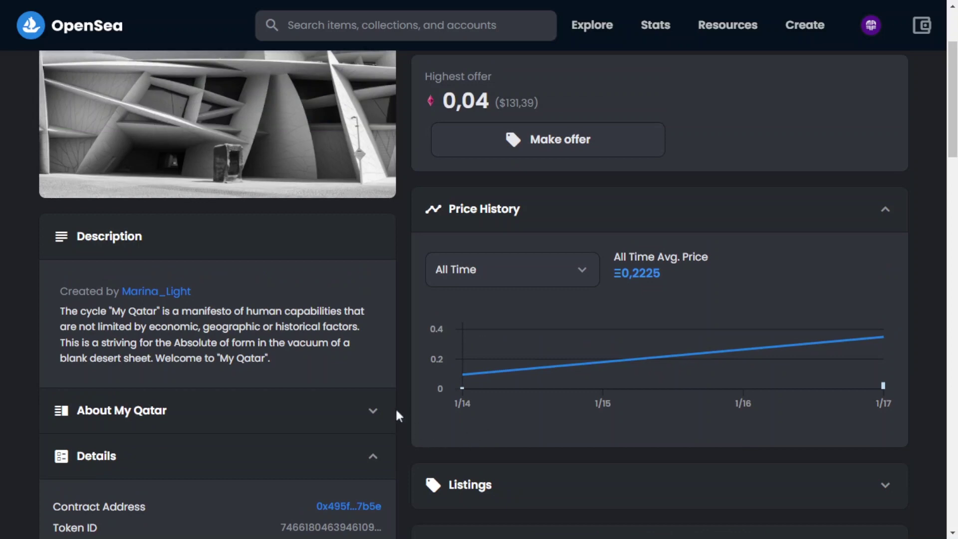
{"action": "scroll", "coordinate": [397, 415], "scroll_direction": "up", "scroll_amount": 3}
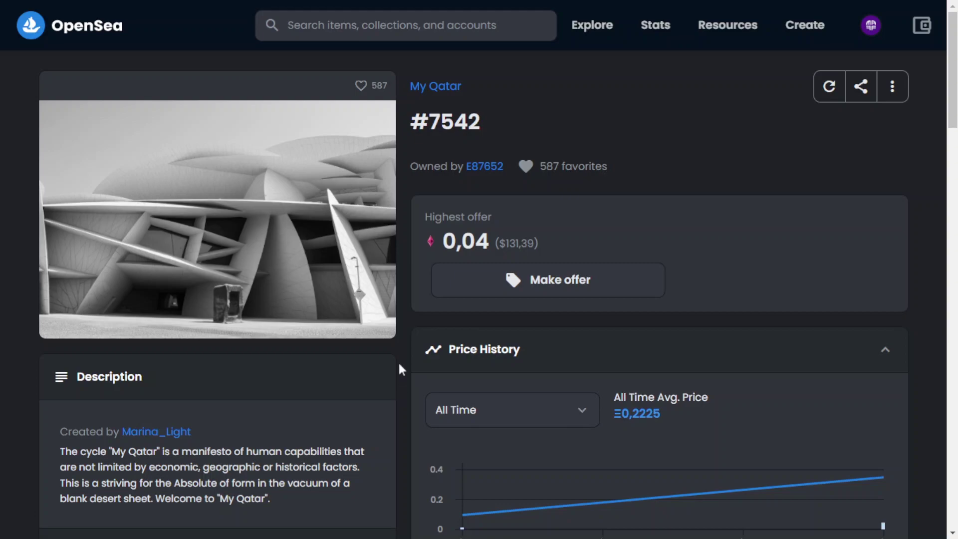
Highlight the image URL in the CROSSROAD #1/1 token's JSON metadata.
{"action": "left_click", "coordinate": [284, 306]}
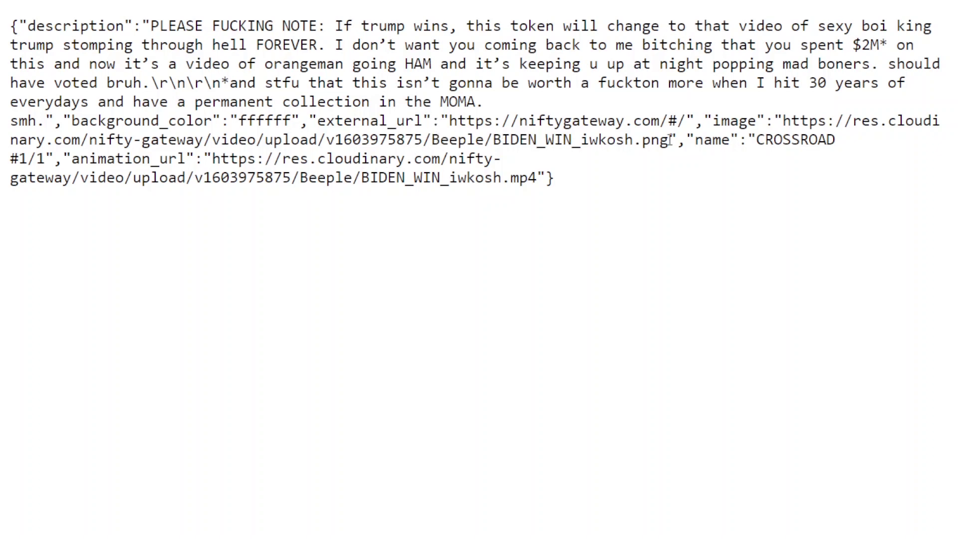
{"action": "left_click_drag", "start_coordinate": [782, 122], "coordinate": [669, 138]}
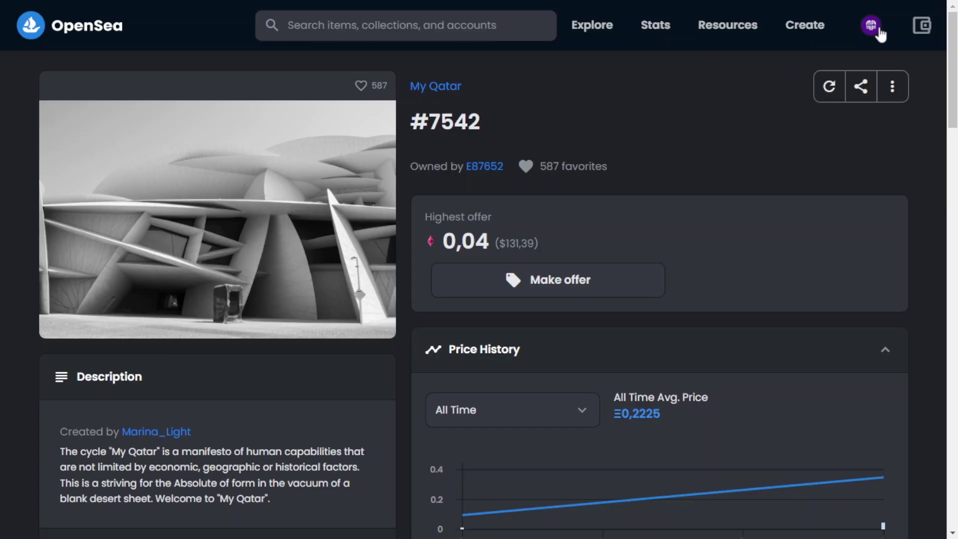
Return to the account's profile and open the Somnium first travel item from the collected items.
{"action": "mouse_move", "coordinate": [872, 27]}
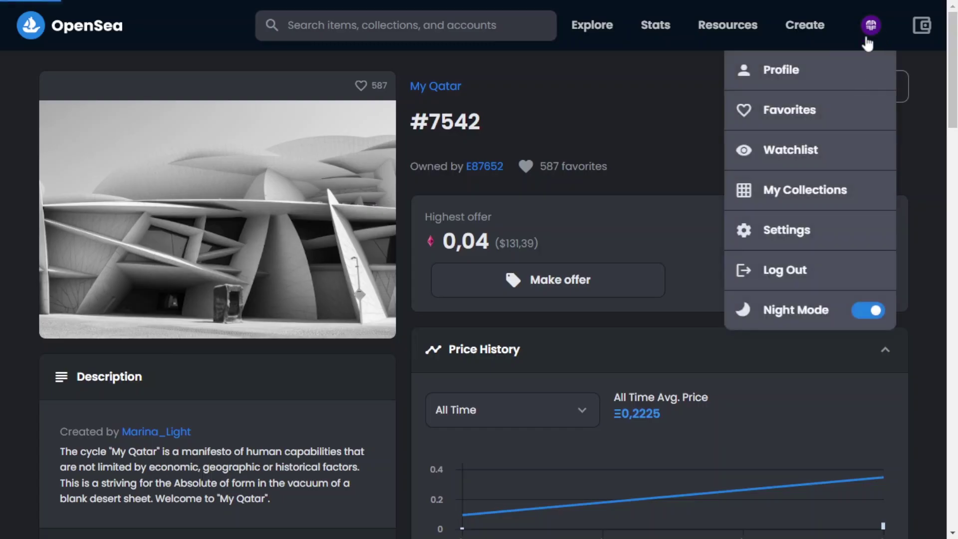
{"action": "left_click", "coordinate": [817, 61]}
{"action": "scroll", "coordinate": [626, 186], "scroll_direction": "down", "scroll_amount": 4}
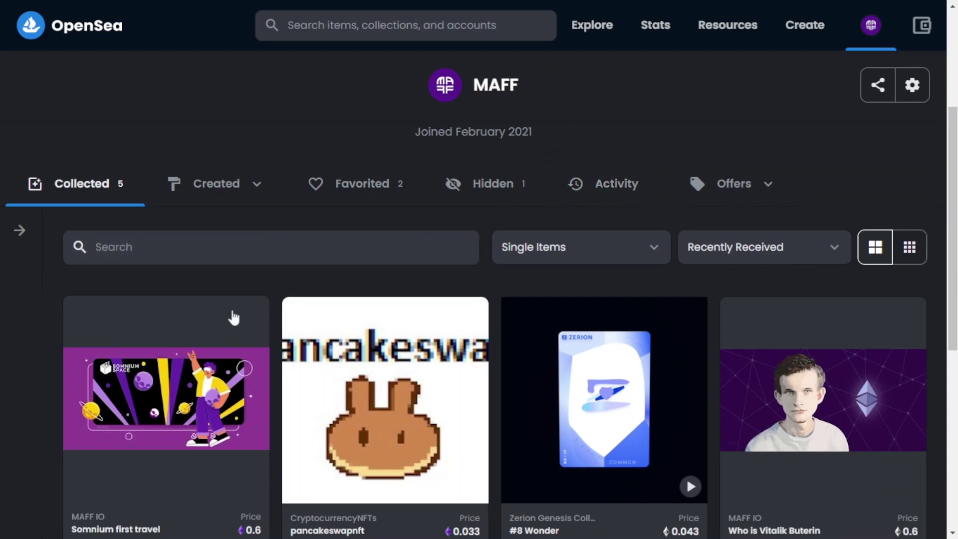
{"action": "left_click", "coordinate": [233, 318]}
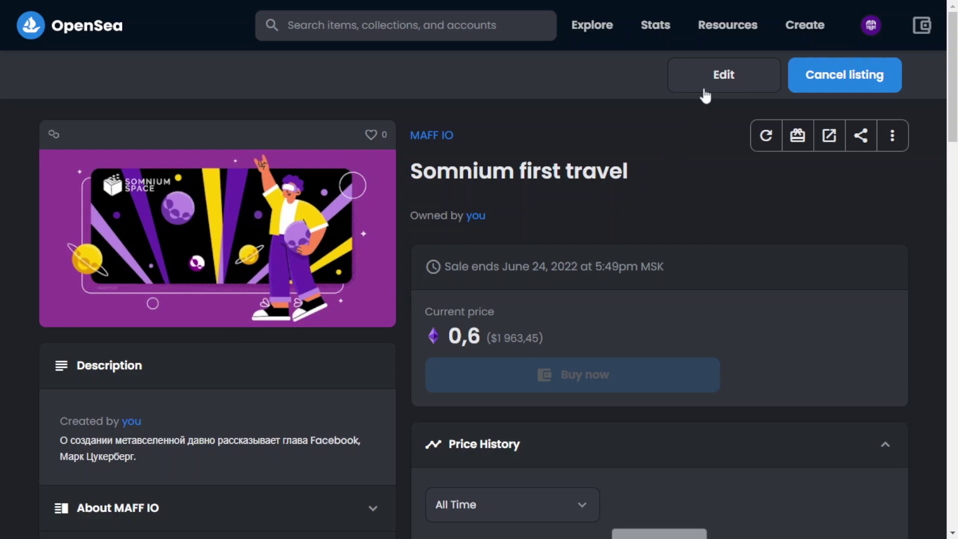
Extend the item's description with the text from "Однако, назвать его изобретателем этой идеи нельзя" through "по метавселенной Somnium Space." and submit the changes.
{"action": "left_click", "coordinate": [708, 74]}
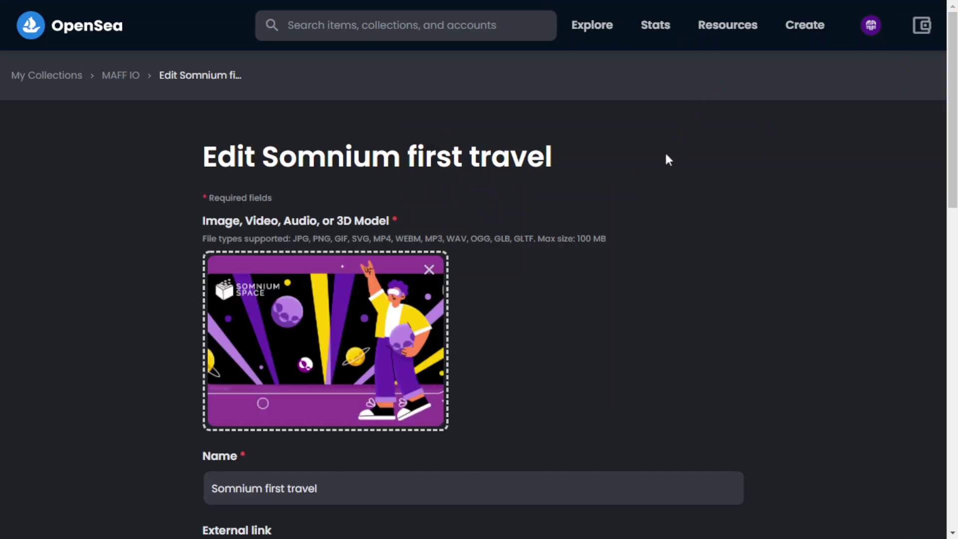
{"action": "scroll", "coordinate": [666, 156], "scroll_direction": "down", "scroll_amount": 8}
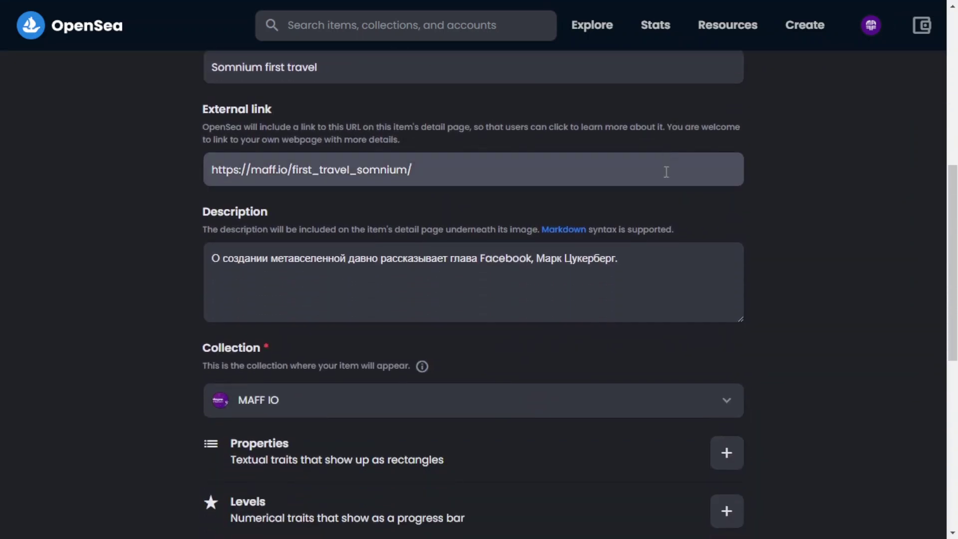
{"action": "scroll", "coordinate": [663, 247], "scroll_direction": "down", "scroll_amount": 2}
{"action": "left_click", "coordinate": [680, 196]}
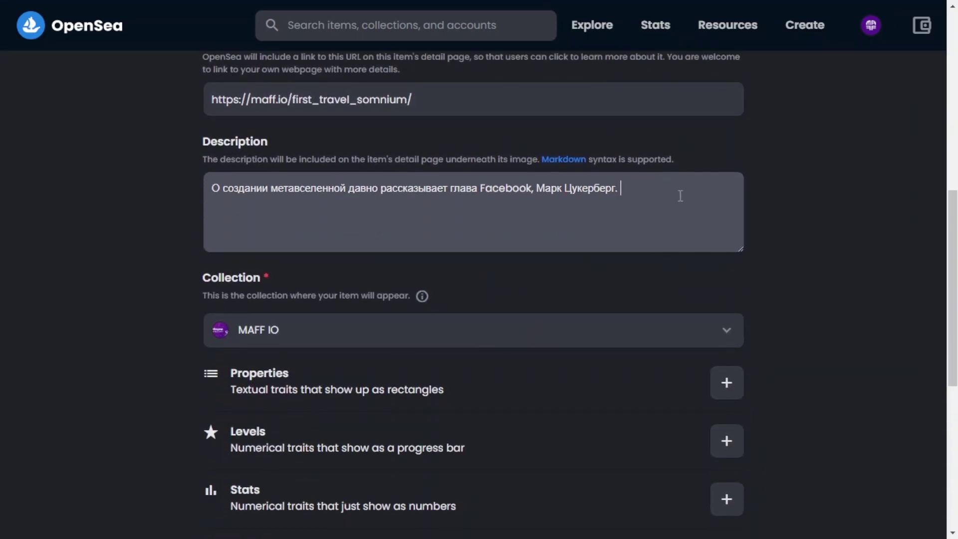
{"action": "type", "text": "Однако, назвать его изобретателем этой идеи нельзя. Уже существует несколько ранних примеров реализации этой концепции. Например, Somnium Space — открытая социальная платформа виртуальной реальности, построенная на блокчейне. В статье рассказали все, что нужно знать, чтобы отправиться в путешествие по метавселенной Somnium Space."}
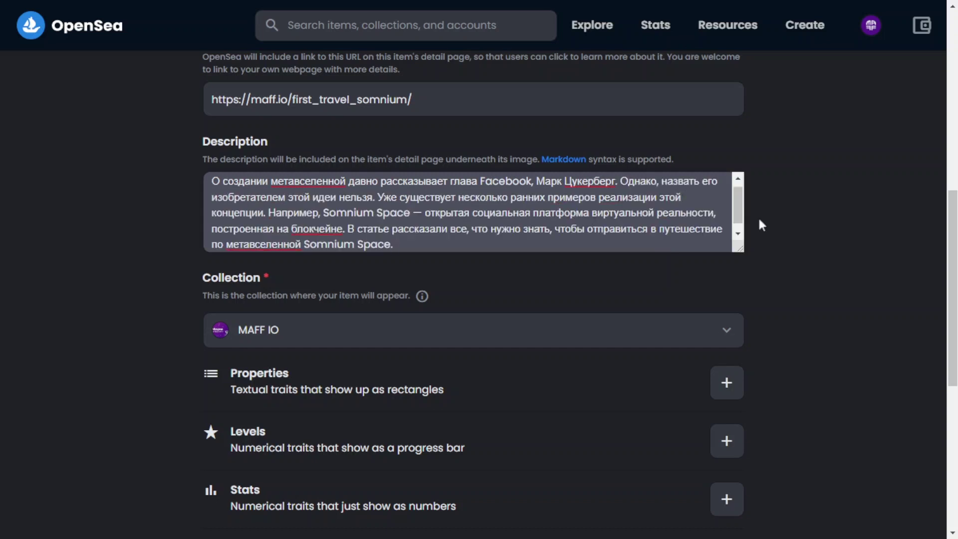
{"action": "scroll", "coordinate": [778, 219], "scroll_direction": "down", "scroll_amount": 2}
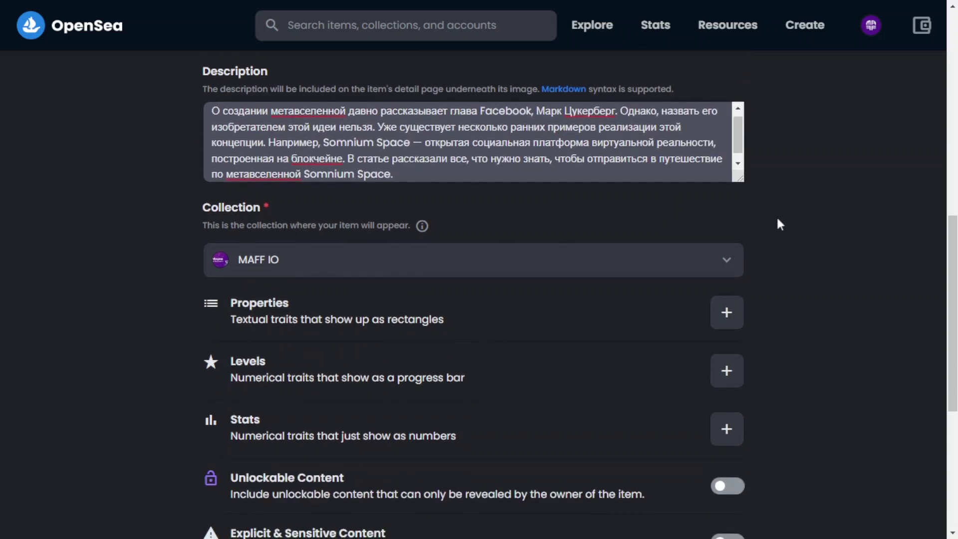
{"action": "scroll", "coordinate": [777, 219], "scroll_direction": "down", "scroll_amount": 5}
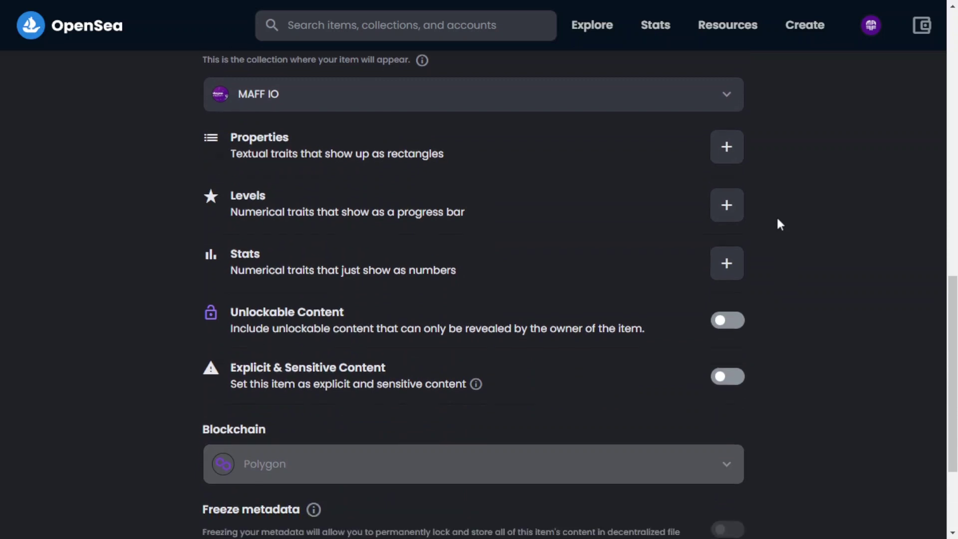
{"action": "scroll", "coordinate": [780, 224], "scroll_direction": "down", "scroll_amount": 2}
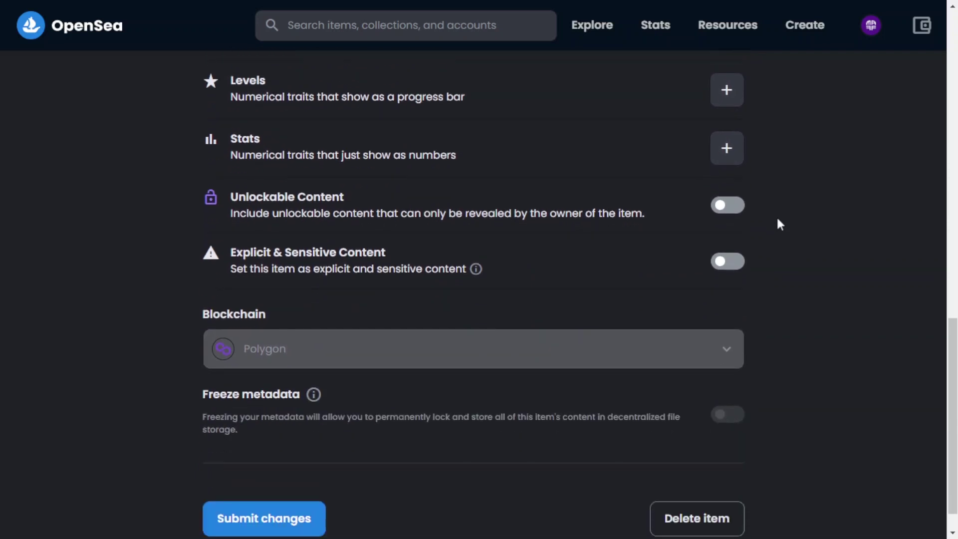
{"action": "scroll", "coordinate": [776, 215], "scroll_direction": "down", "scroll_amount": 1}
{"action": "left_click", "coordinate": [280, 483]}
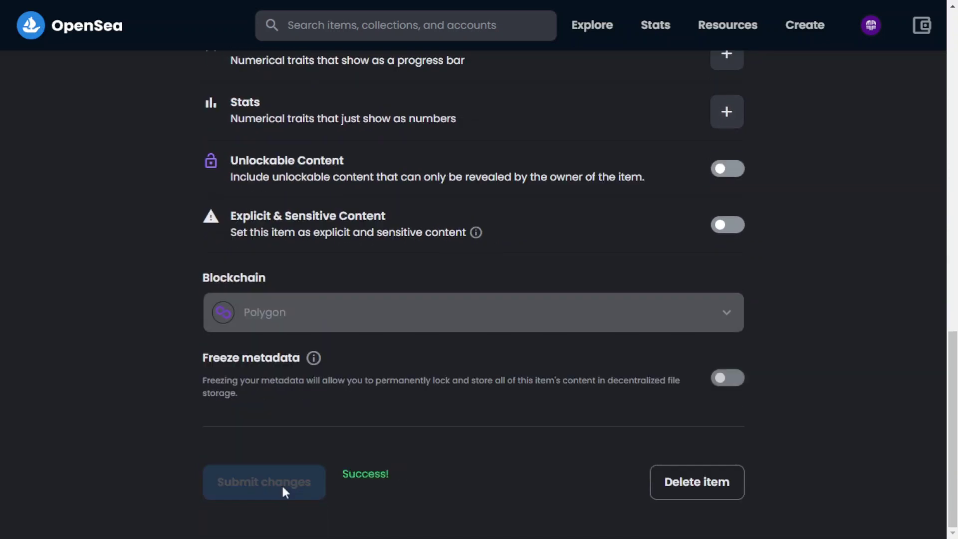
Enable Freeze metadata for the item, start the freezing, and confirm the acknowledgement of permanent IPFS storage.
{"action": "left_click", "coordinate": [727, 378]}
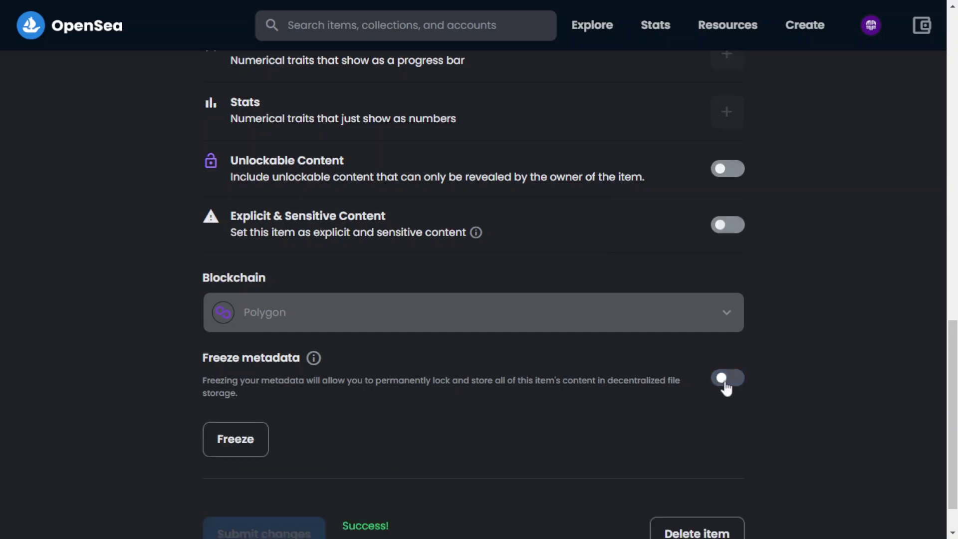
{"action": "left_click", "coordinate": [235, 440]}
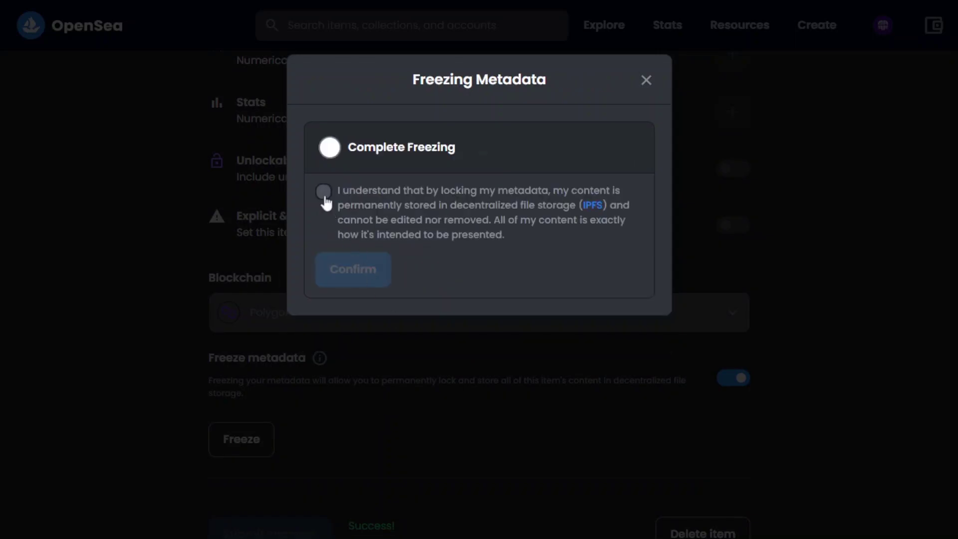
{"action": "left_click", "coordinate": [324, 193]}
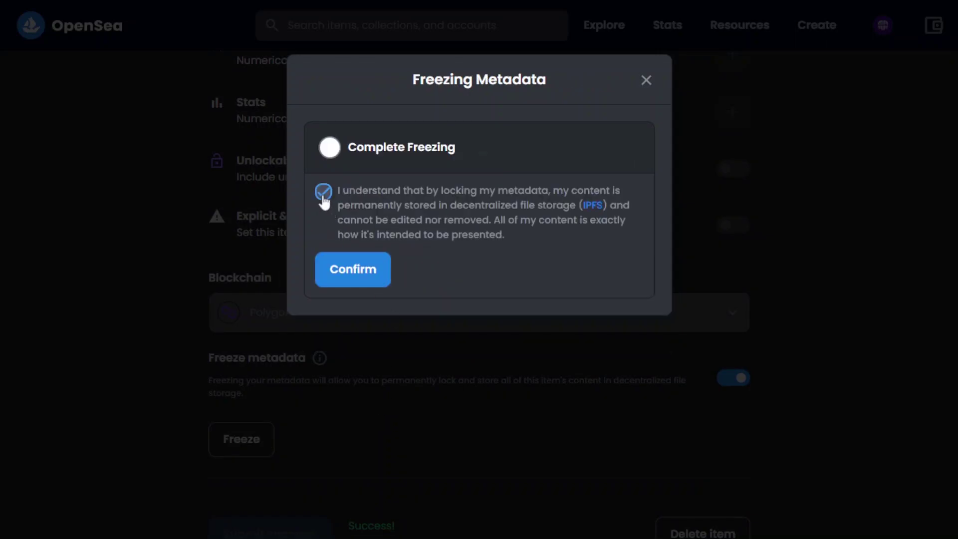
{"action": "left_click", "coordinate": [351, 274]}
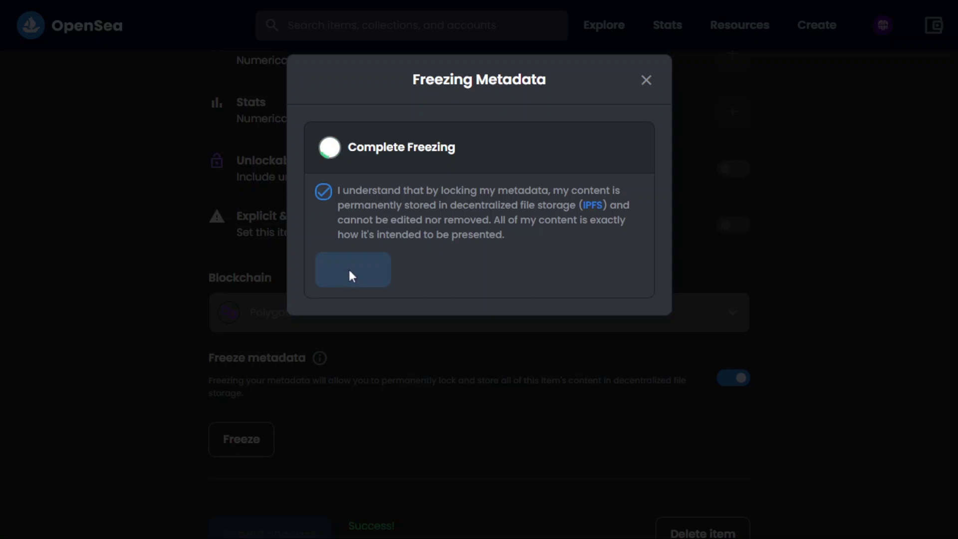
Sign the OpenSea Collections signature request in the MetaMask notification and close the freezing metadata dialog.
{"action": "scroll", "coordinate": [75, 189], "scroll_direction": "down", "scroll_amount": 10}
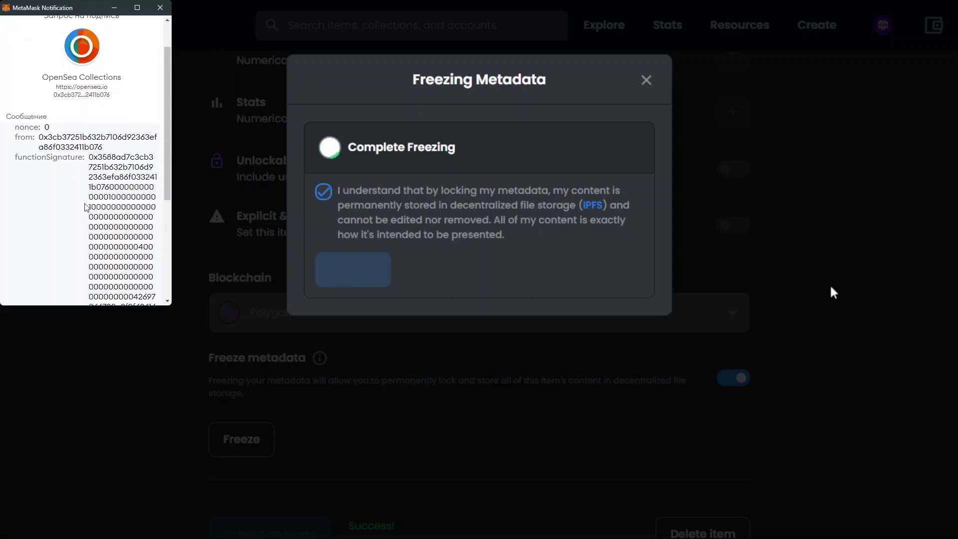
{"action": "scroll", "coordinate": [85, 206], "scroll_direction": "down", "scroll_amount": 2}
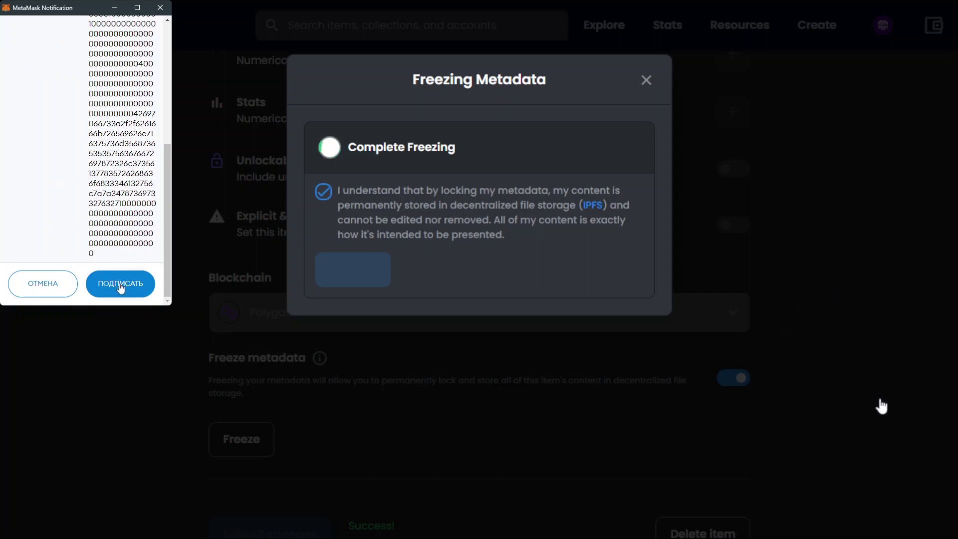
{"action": "left_click", "coordinate": [120, 285]}
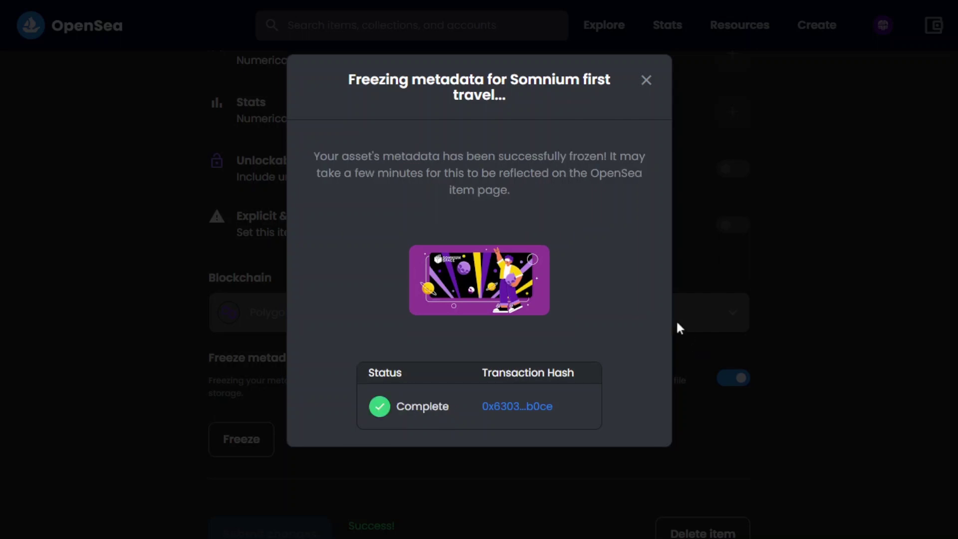
{"action": "left_click", "coordinate": [647, 80]}
Open the Somnium first travel item from the MAFF IO collection and expand its Details section.
{"action": "scroll", "coordinate": [562, 320], "scroll_direction": "up", "scroll_amount": 15}
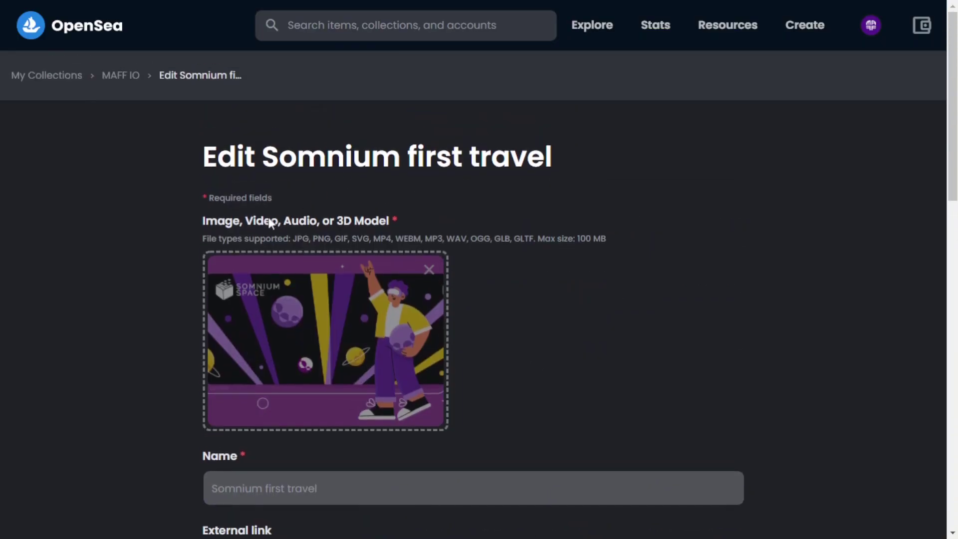
{"action": "left_click", "coordinate": [118, 79]}
{"action": "scroll", "coordinate": [260, 269], "scroll_direction": "down", "scroll_amount": 7}
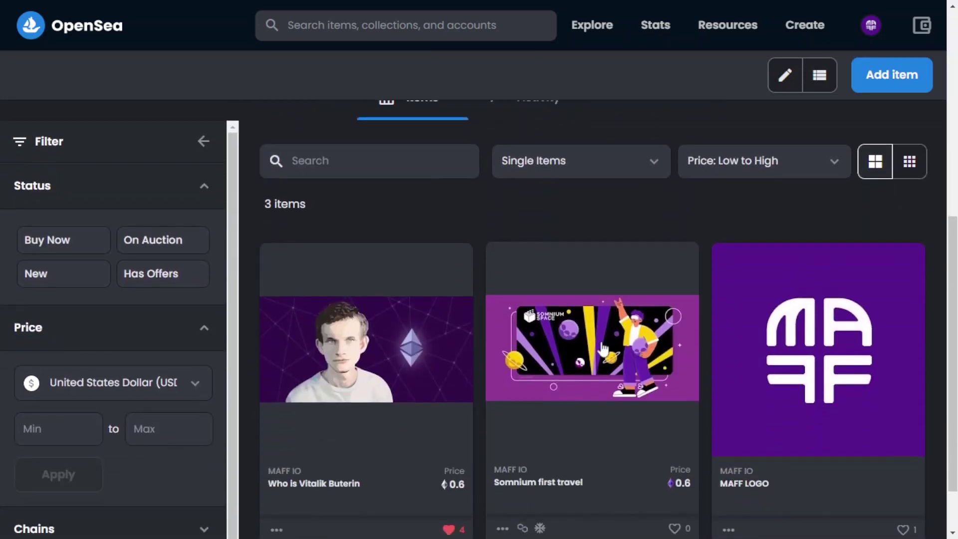
{"action": "left_click", "coordinate": [602, 348]}
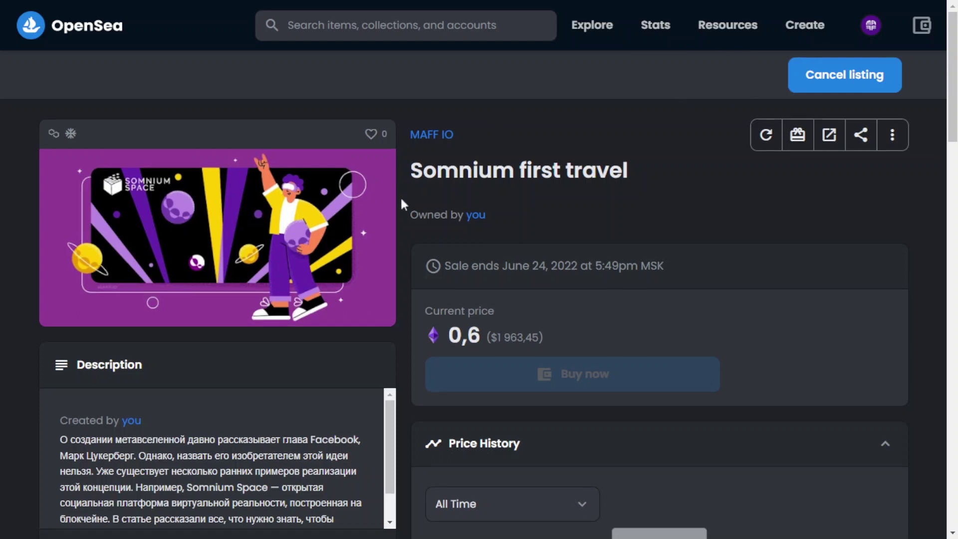
{"action": "scroll", "coordinate": [401, 196], "scroll_direction": "down", "scroll_amount": 5}
{"action": "left_click", "coordinate": [373, 319]}
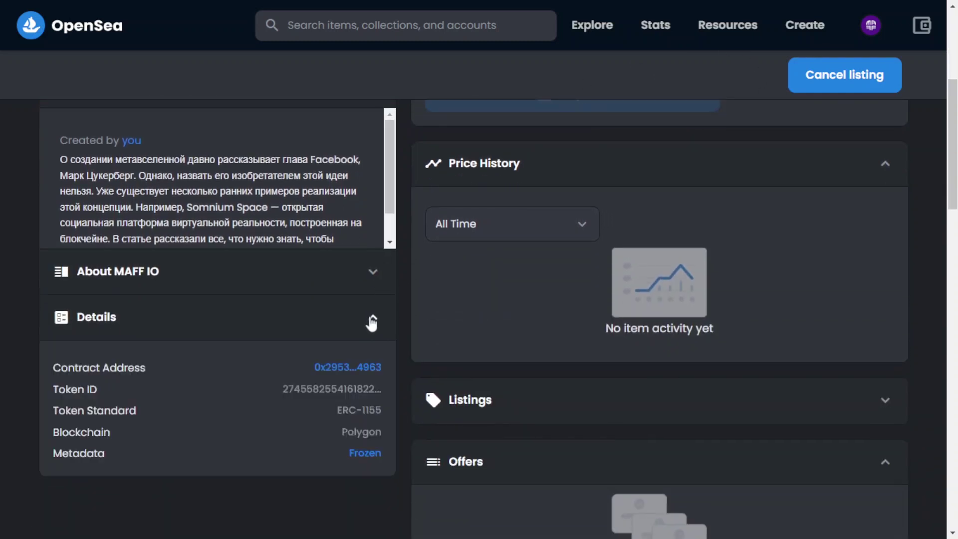
Open the item's stored metadata from the Metadata row and highlight the IPFS image URL in the JSON.
{"action": "mouse_move", "coordinate": [364, 455]}
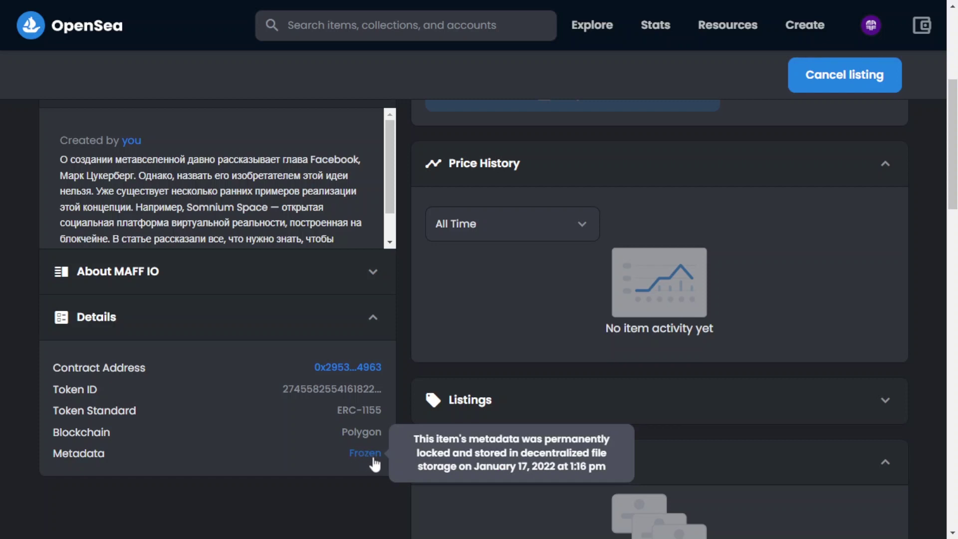
{"action": "left_click", "coordinate": [373, 460]}
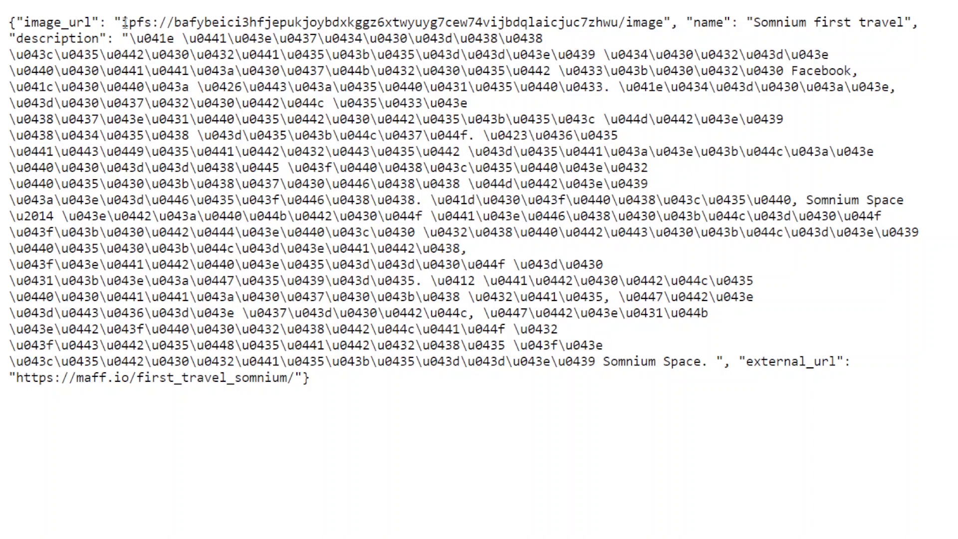
{"action": "left_click_drag", "start_coordinate": [123, 22], "coordinate": [668, 23]}
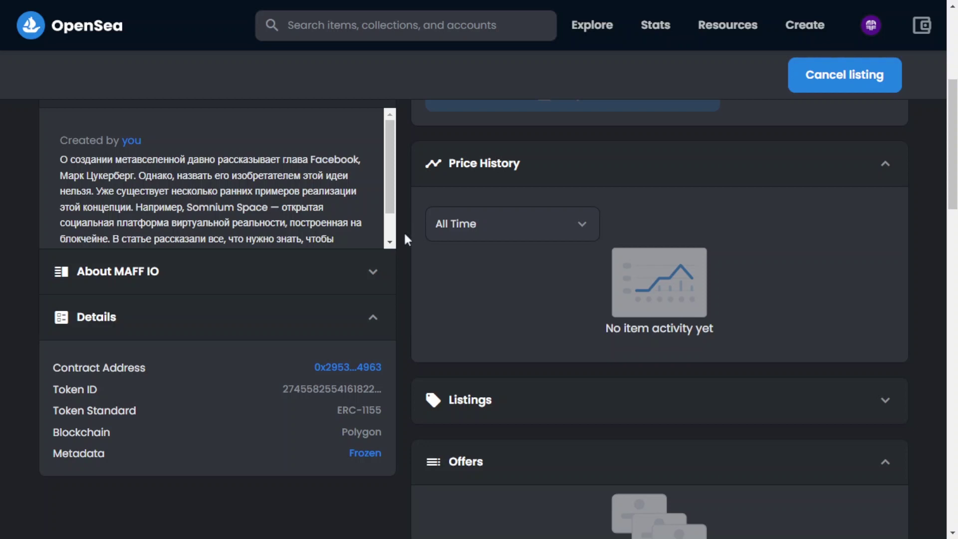
Return to the item page and review it from the artwork and description down to the Metadata row in Details.
{"action": "scroll", "coordinate": [405, 239], "scroll_direction": "up", "scroll_amount": 5}
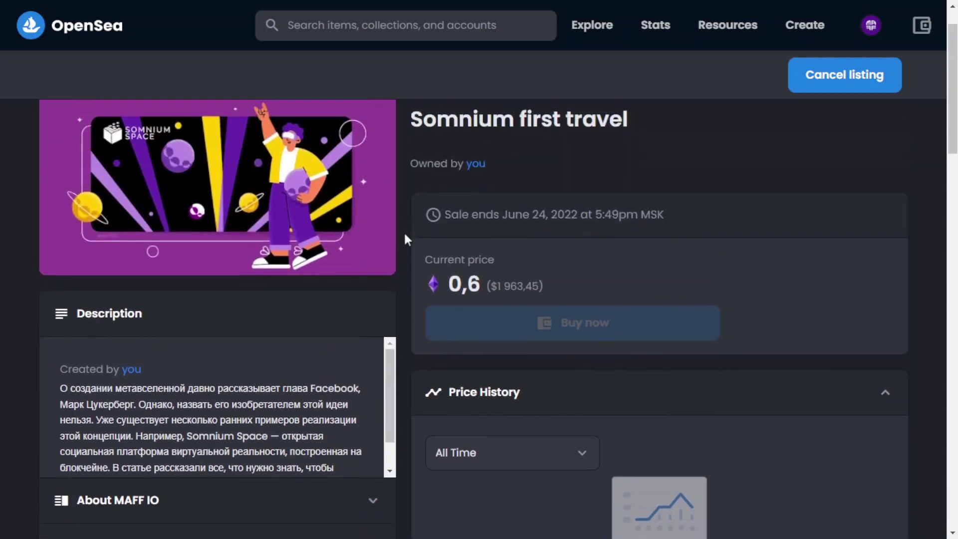
{"action": "scroll", "coordinate": [405, 235], "scroll_direction": "up", "scroll_amount": 1}
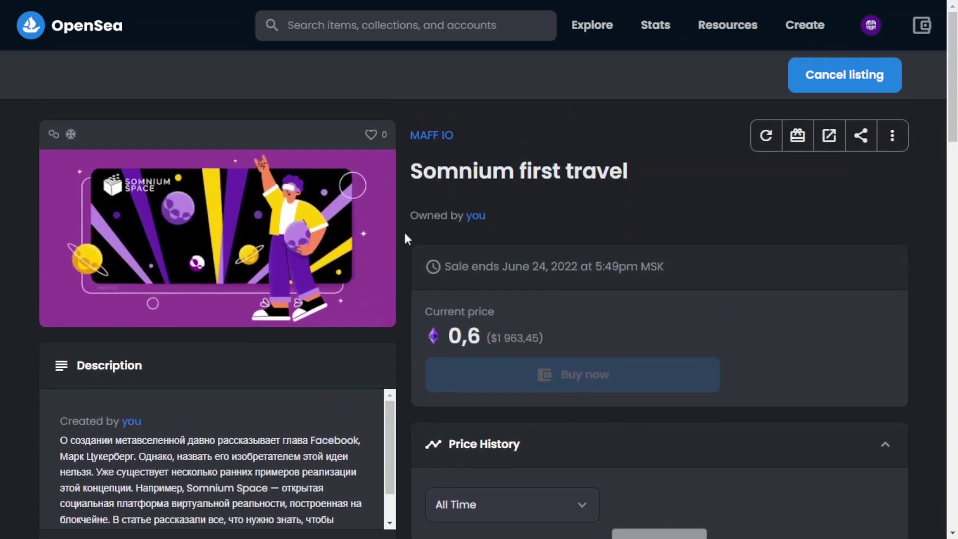
{"action": "scroll", "coordinate": [405, 240], "scroll_direction": "down", "scroll_amount": 3}
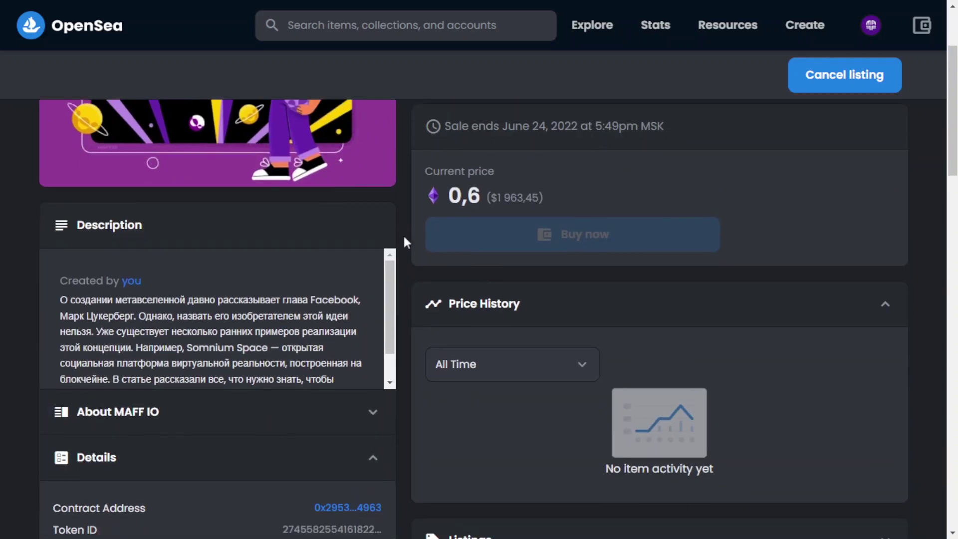
{"action": "scroll", "coordinate": [404, 242], "scroll_direction": "down", "scroll_amount": 2}
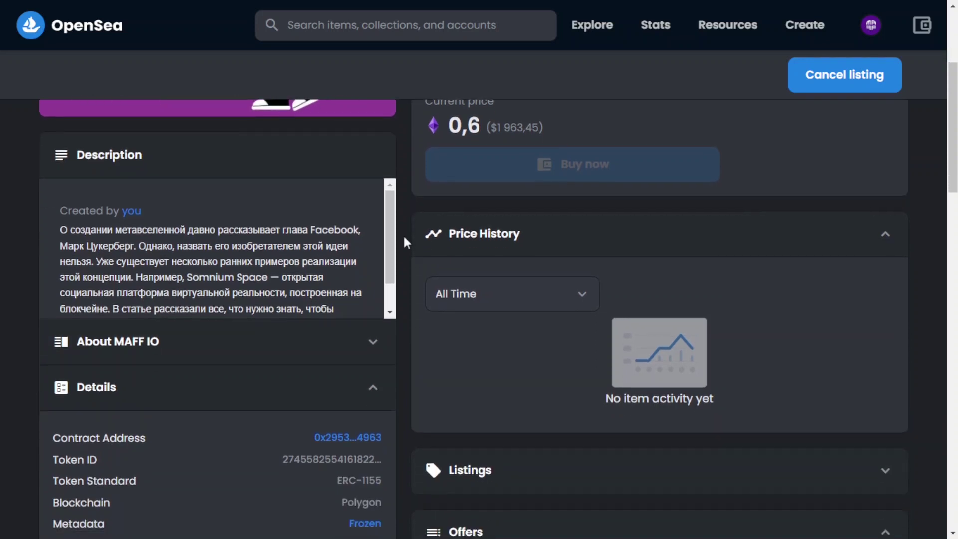